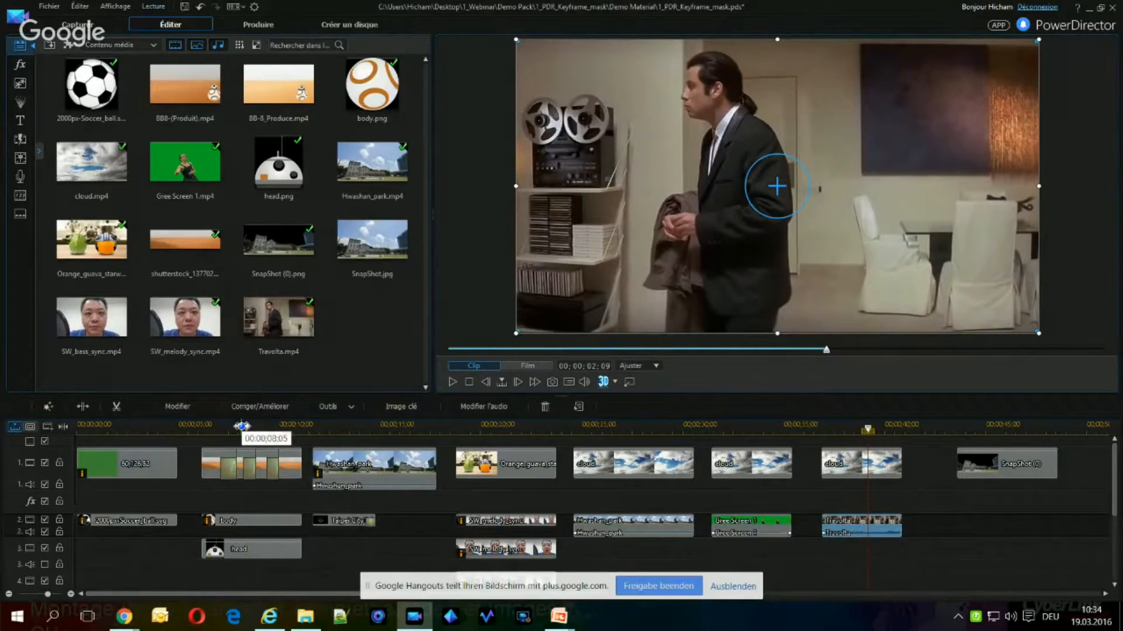
- Open the Travolta clip in ColorDirector from the fix and enhance options
click(259, 409)
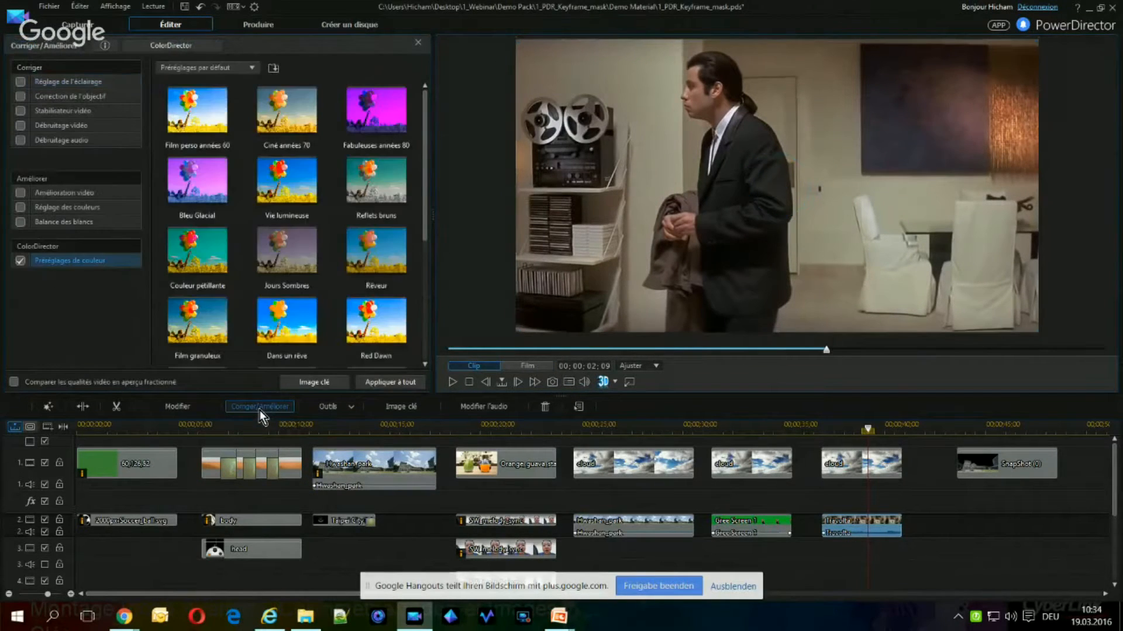
click(161, 46)
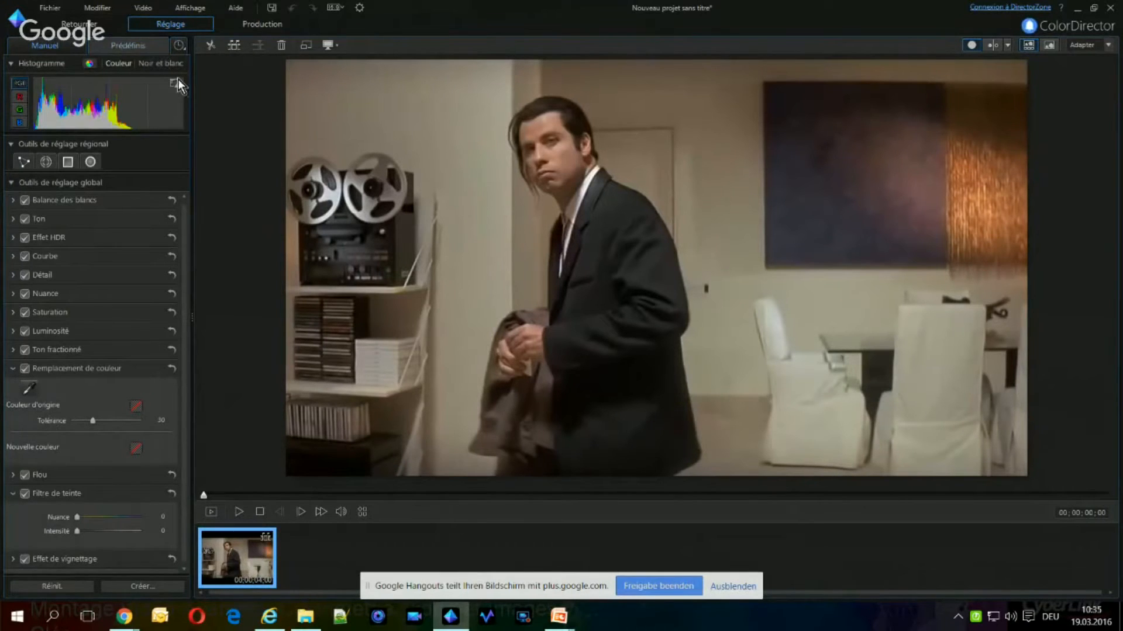
- Paint a motion-tracking mask over the man with a size 30 brush and track it through the clip
click(46, 163)
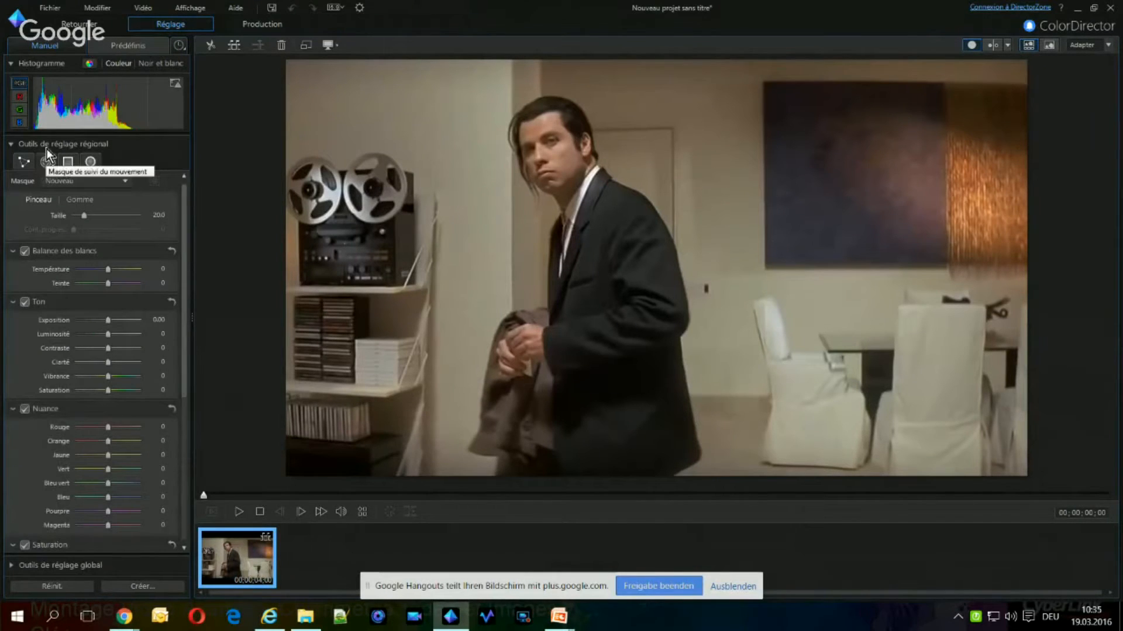
scroll(623, 389, up, 2)
mouse_move(614, 415)
mouse_down()
mouse_move(604, 234)
mouse_move(547, 126)
mouse_move(529, 128)
mouse_up()
mouse_move(601, 375)
mouse_down()
mouse_move(559, 436)
mouse_move(526, 419)
mouse_move(556, 343)
mouse_move(545, 334)
mouse_move(538, 350)
mouse_move(585, 365)
mouse_up()
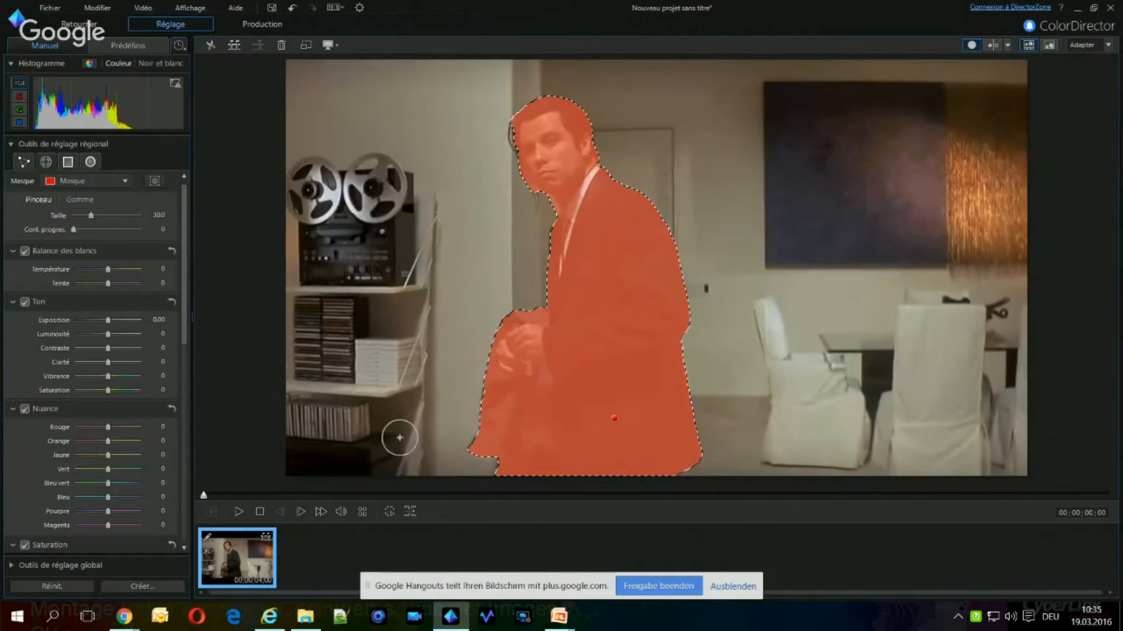
click(390, 514)
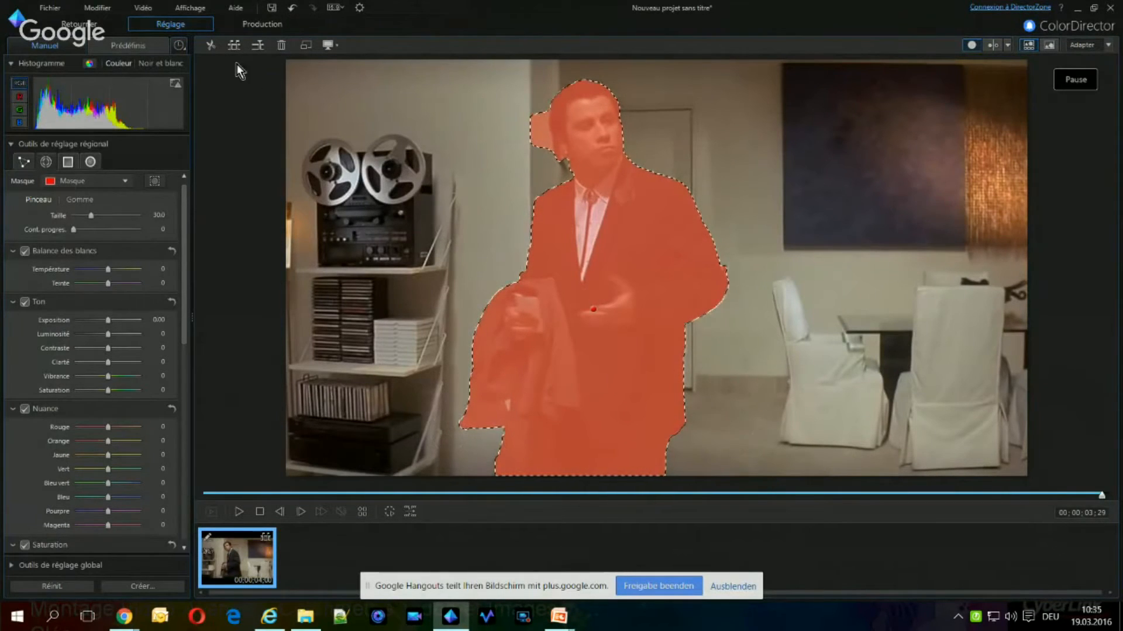
- Erase the excess mask beside the man's head on the last frame with a size 22 eraser
click(78, 200)
scroll(538, 80, up, 5)
scroll(535, 81, down, 6)
scroll(535, 81, down, 11)
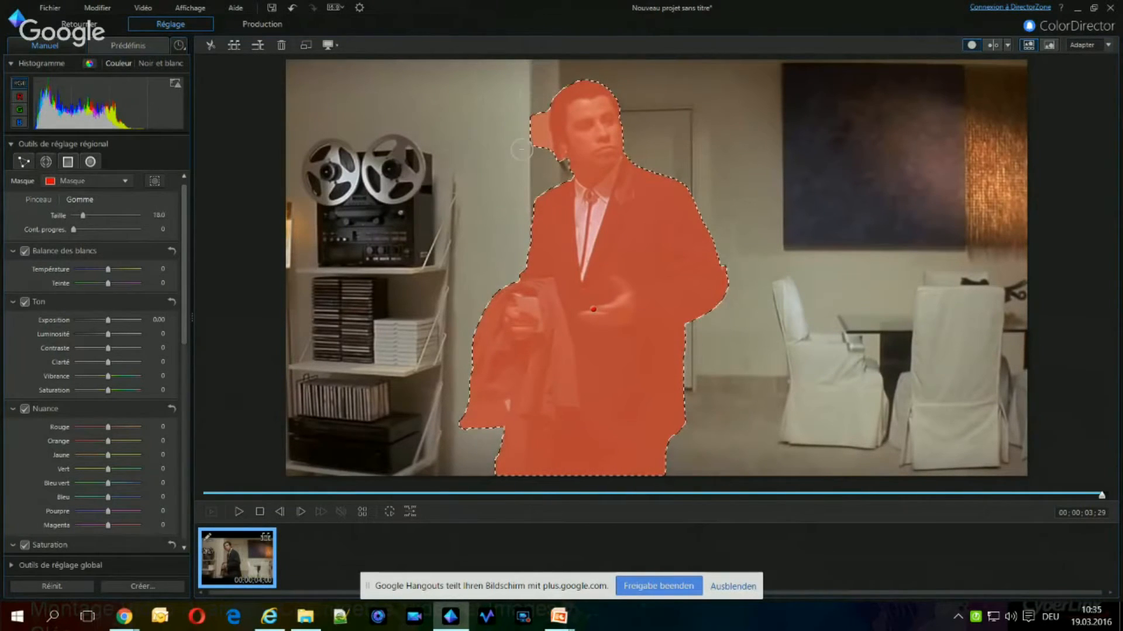
scroll(530, 130, up, 1)
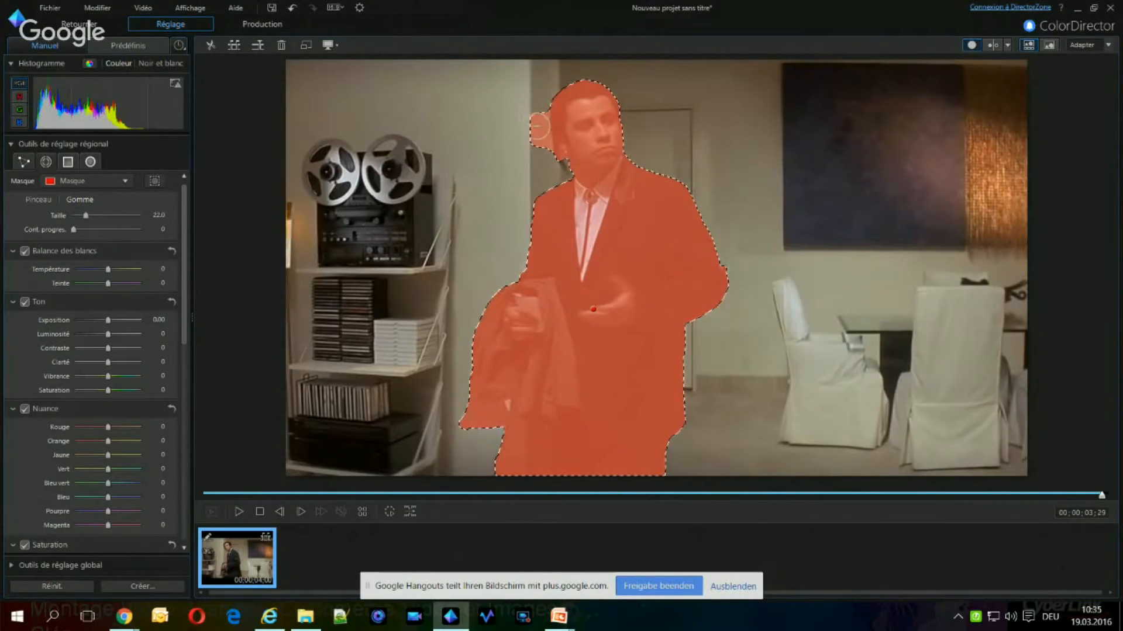
drag(538, 121, 544, 160)
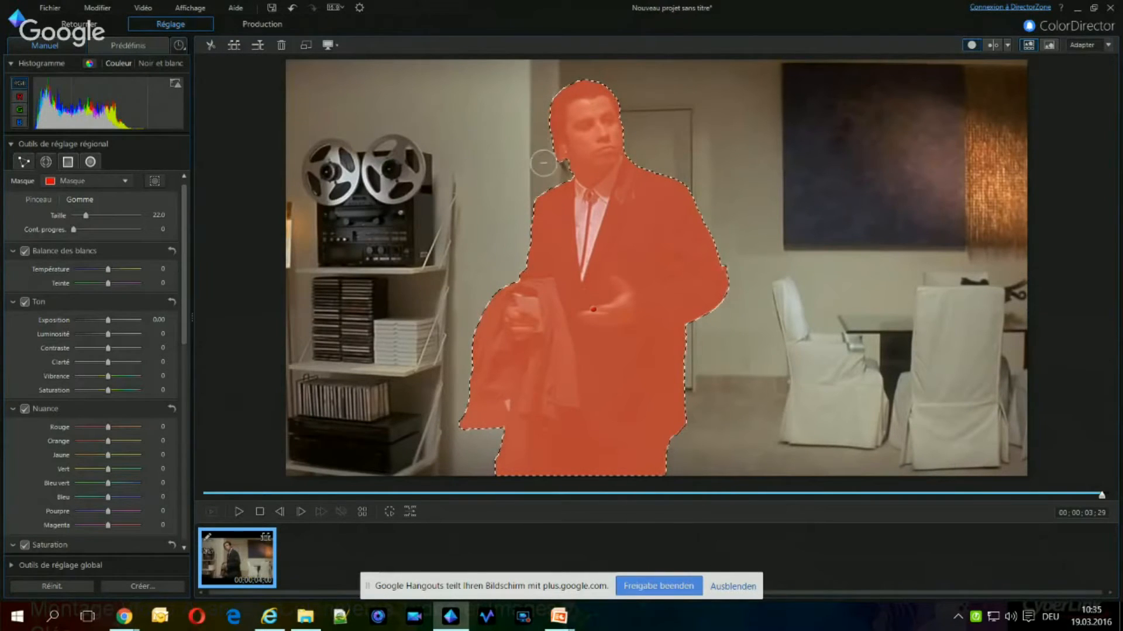
- Step back frame by frame from 00;00;03;28 to 00;00;03;25, erasing the excess mask beside the man's head
click(281, 514)
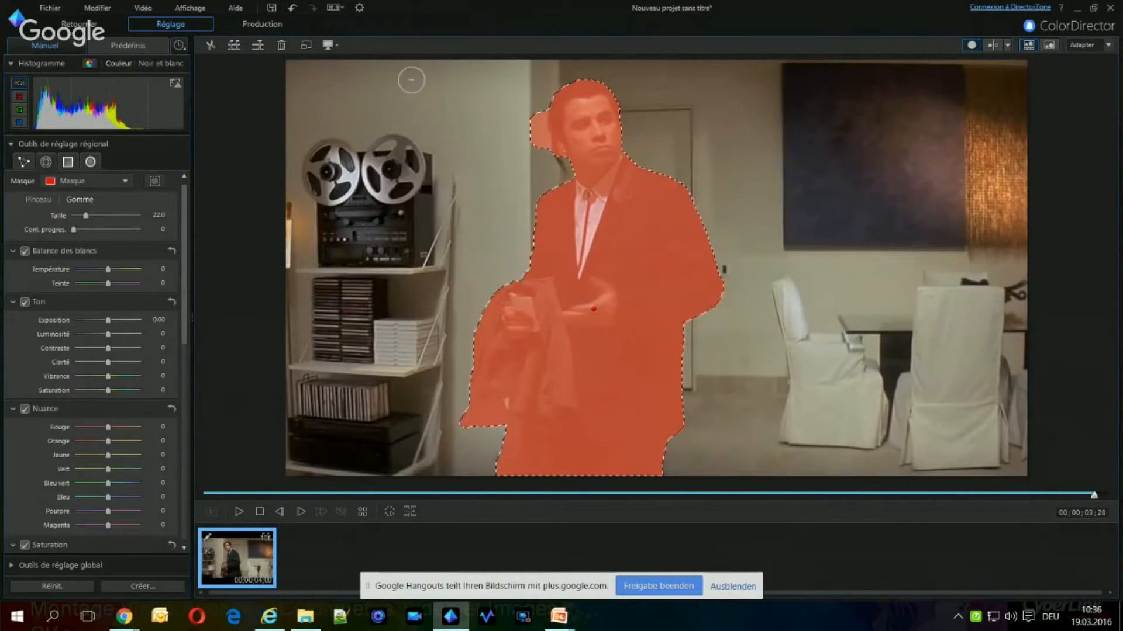
drag(536, 118, 541, 142)
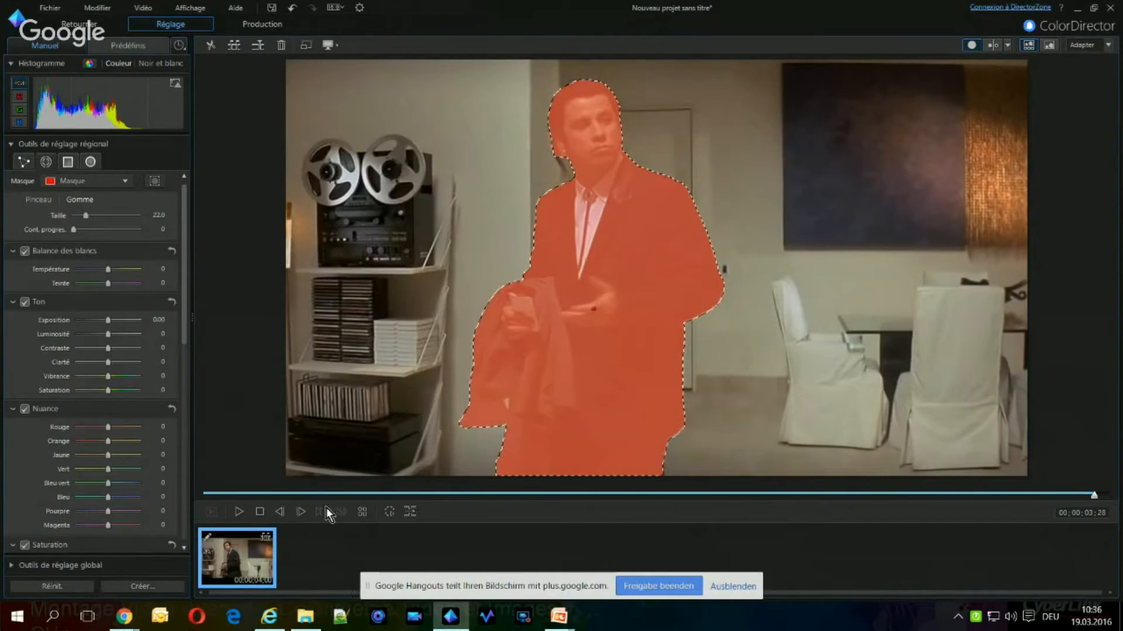
click(281, 514)
drag(537, 126, 541, 146)
click(280, 513)
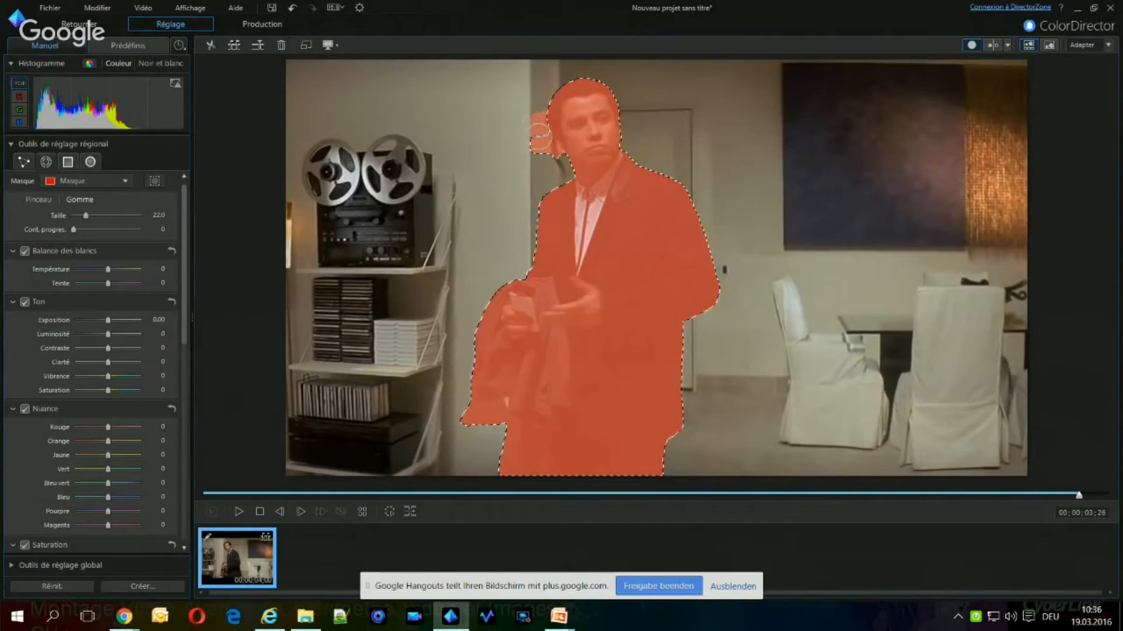
click(280, 513)
drag(536, 122, 538, 161)
- Continue erasing the mask spill beside the head on each frame from 00;00;03;24 back to 00;00;03;17
click(285, 511)
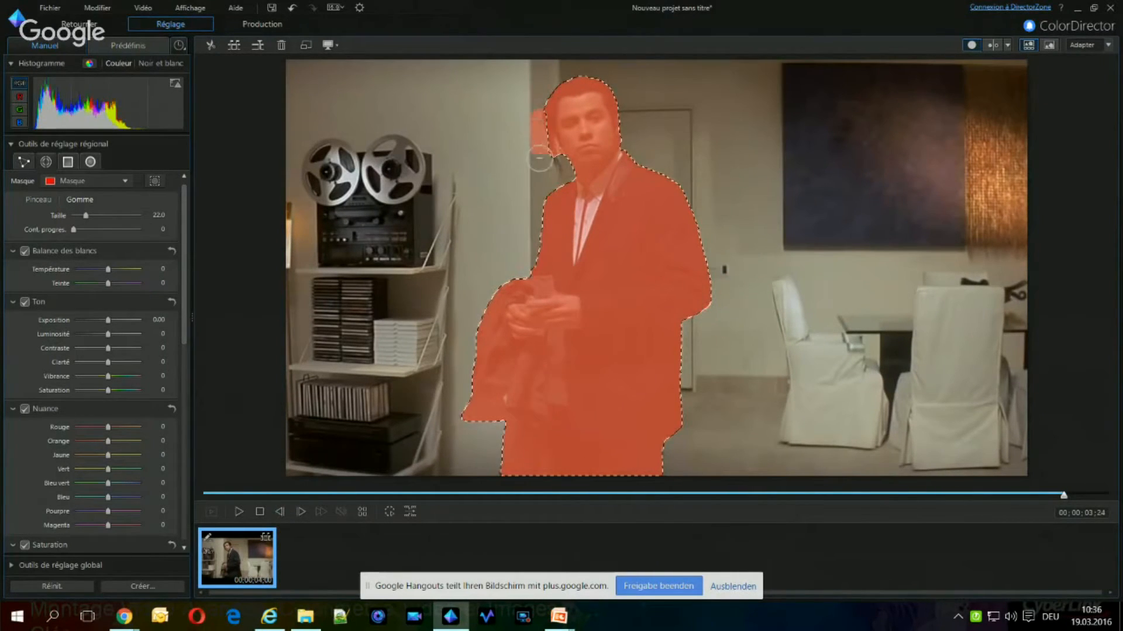
click(279, 514)
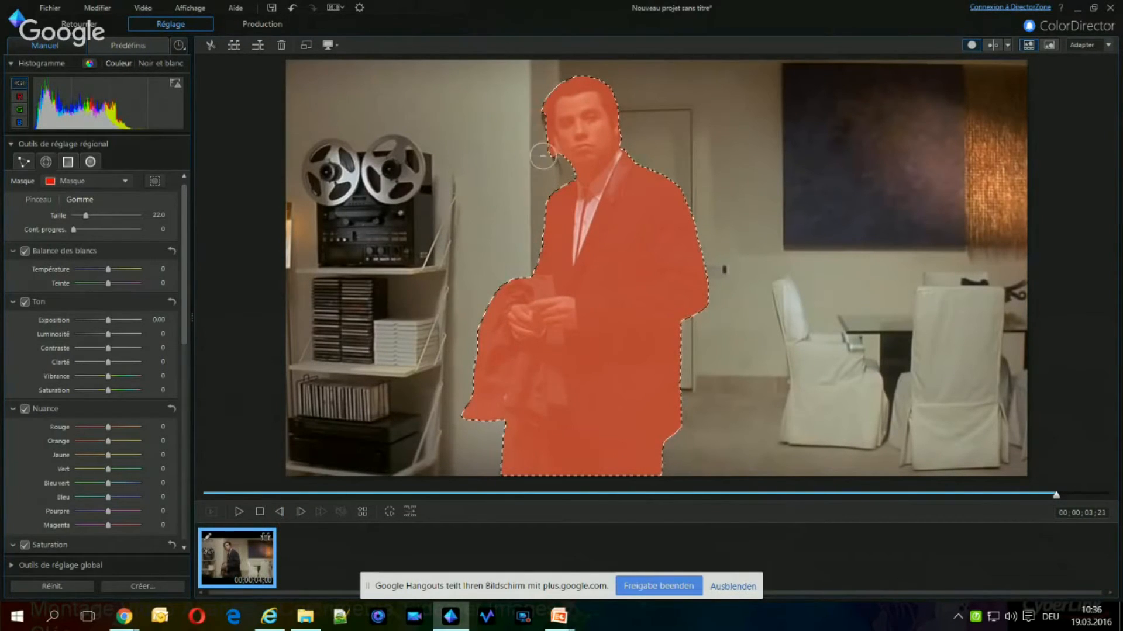
click(279, 511)
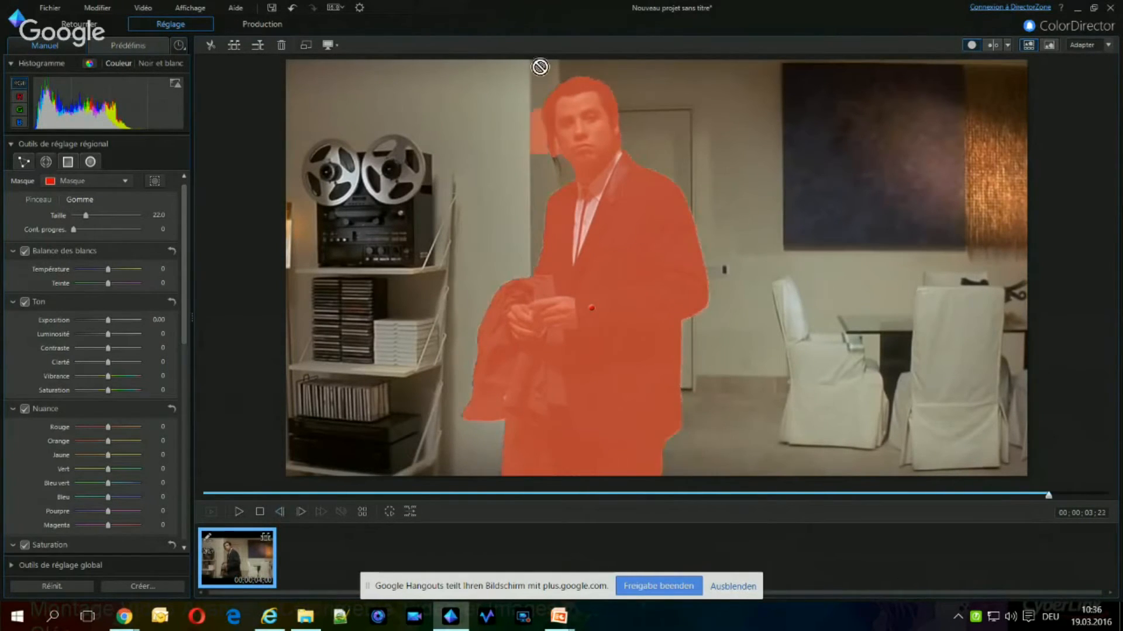
click(281, 512)
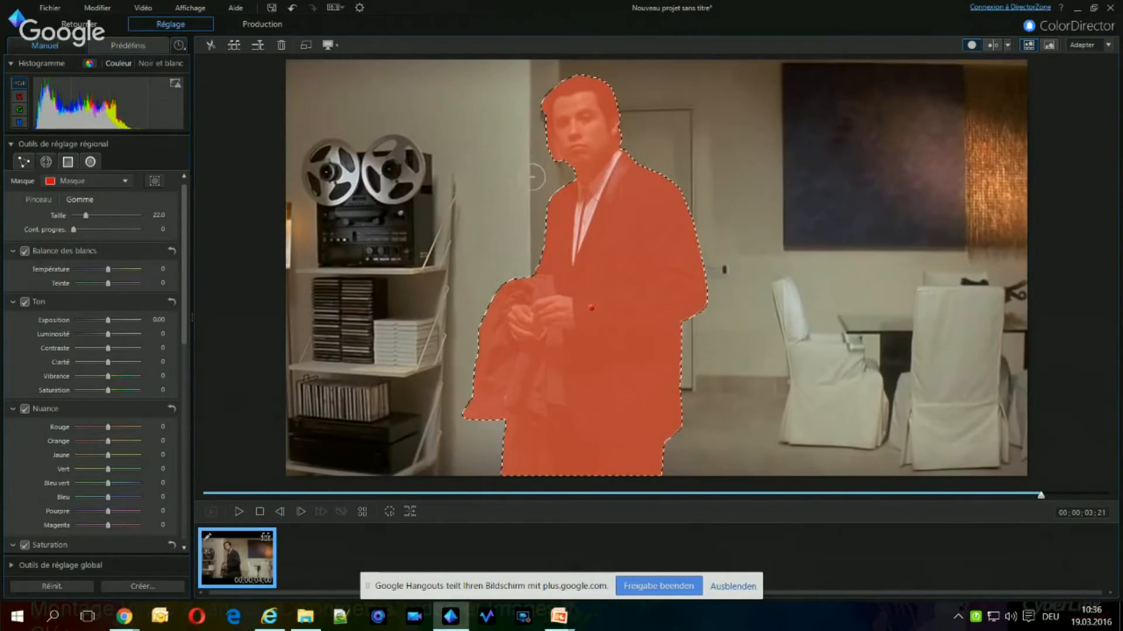
click(281, 512)
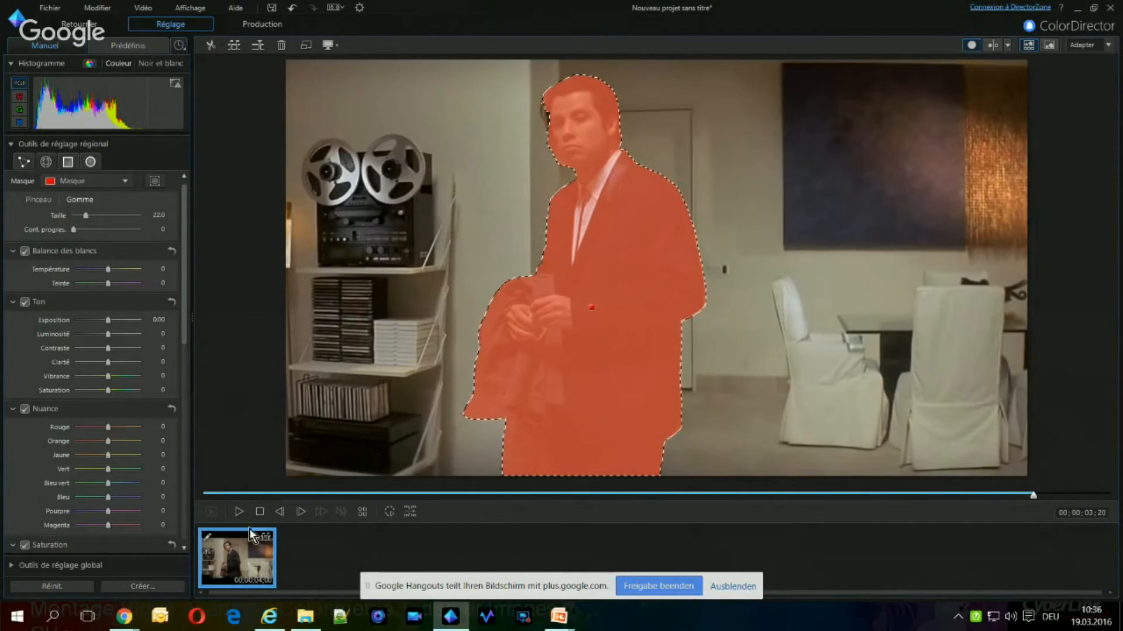
click(280, 513)
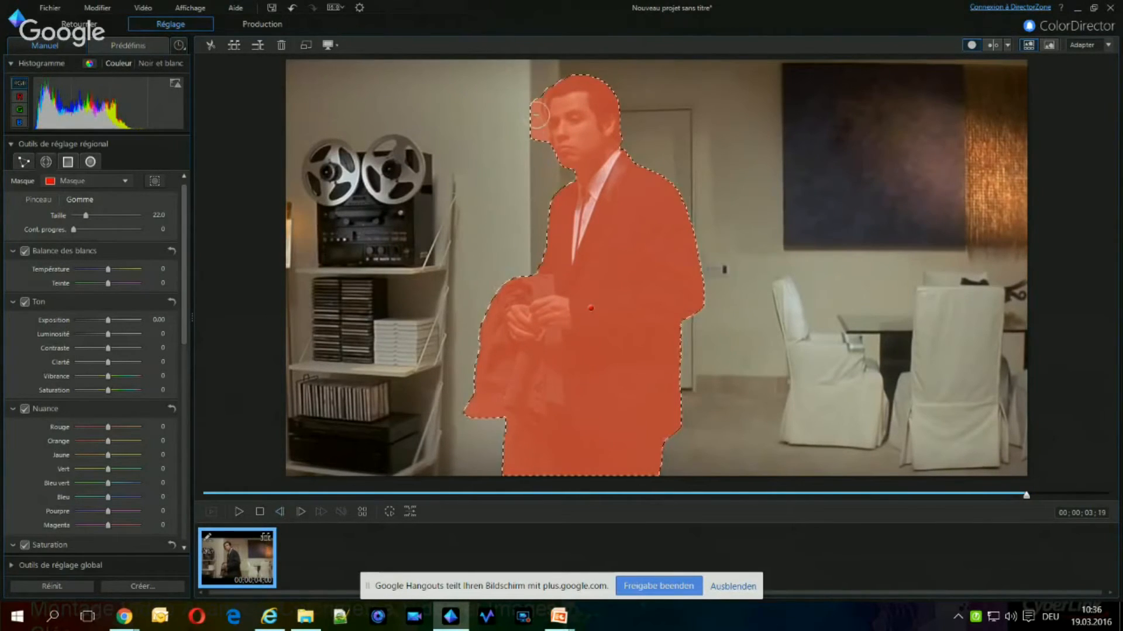
click(280, 515)
drag(531, 110, 536, 137)
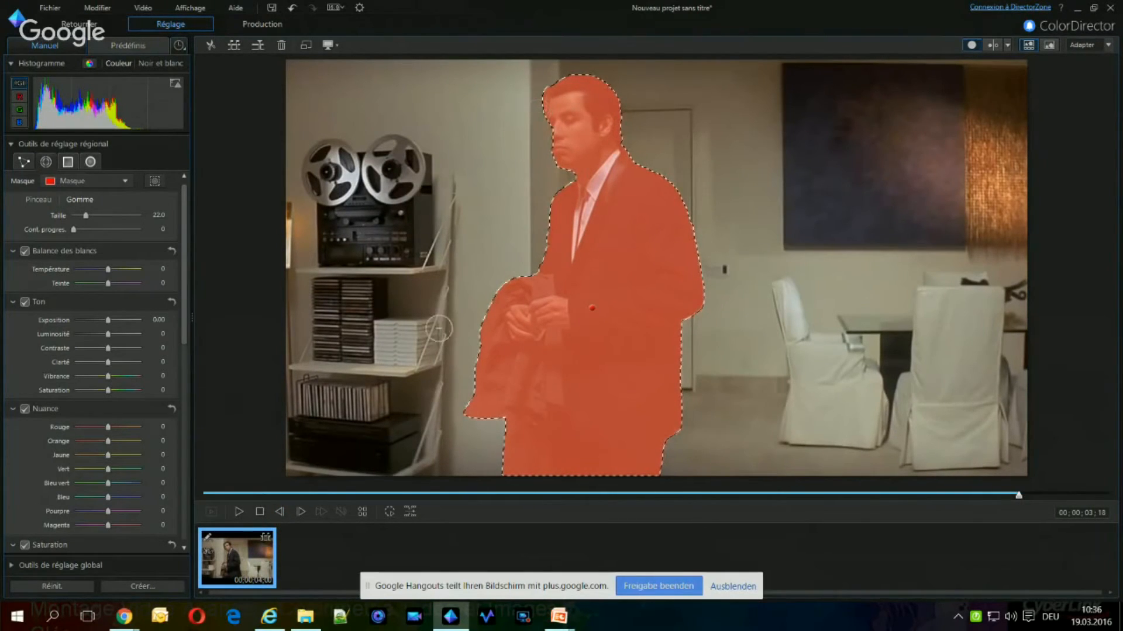
click(281, 515)
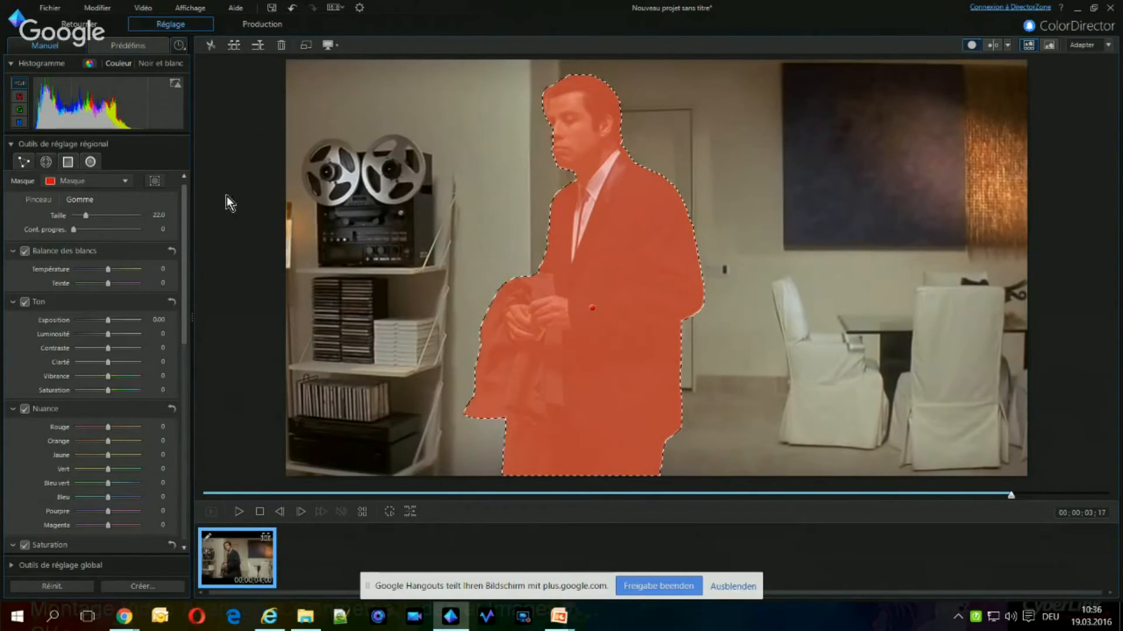
- Invert the mask and black out the background with Exposition -4.00, Luminosité -100 and Contraste 100
click(155, 183)
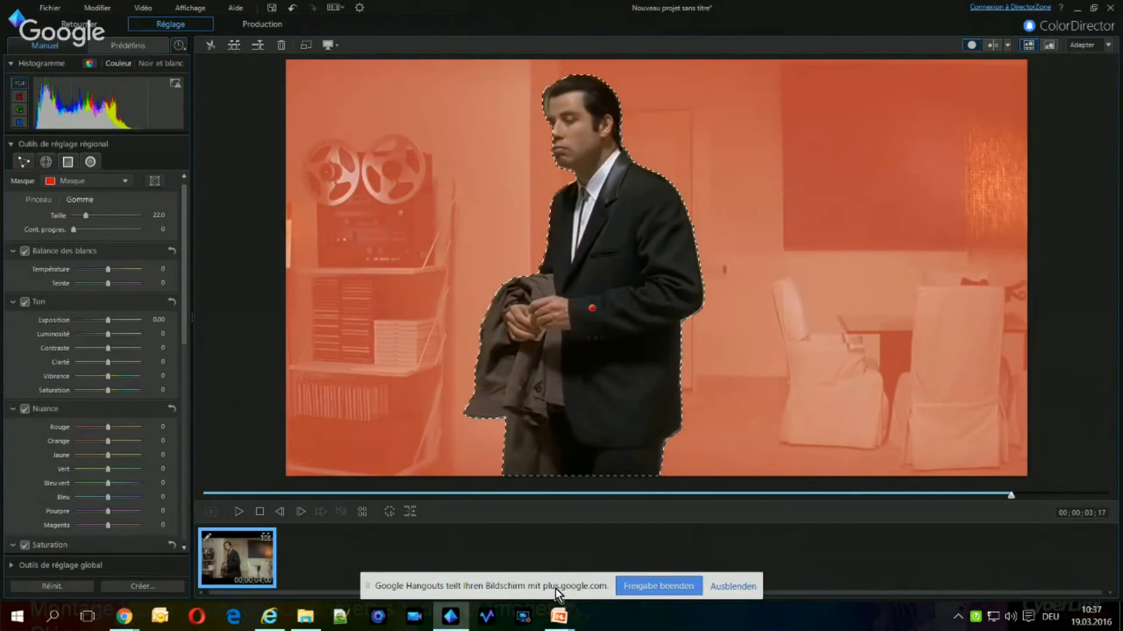
drag(187, 208, 180, 238)
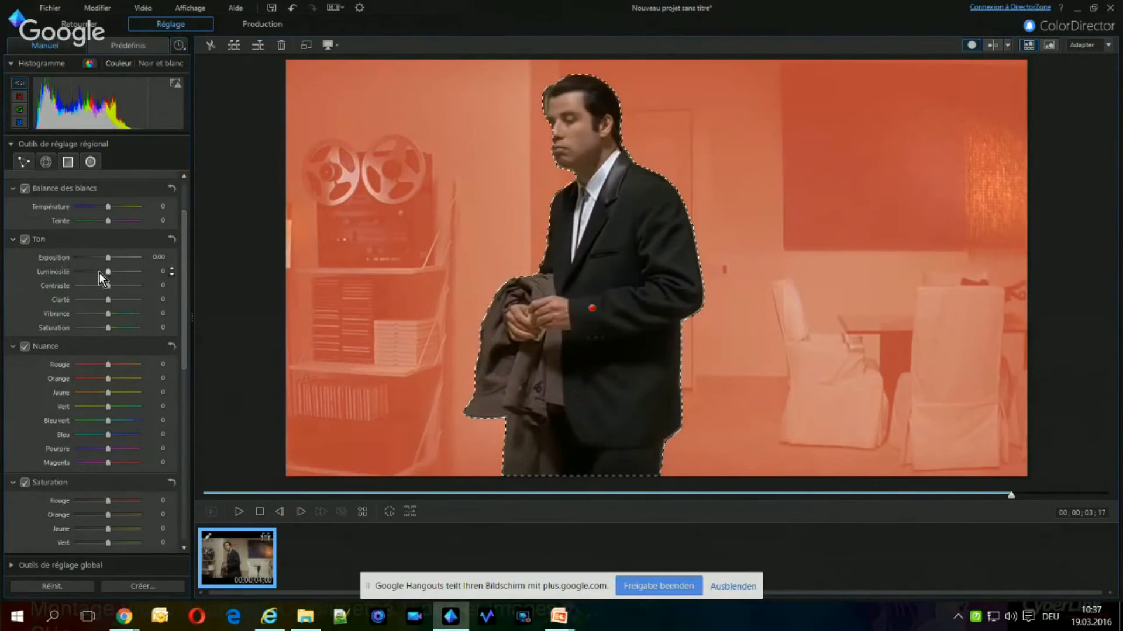
drag(107, 260, 76, 260)
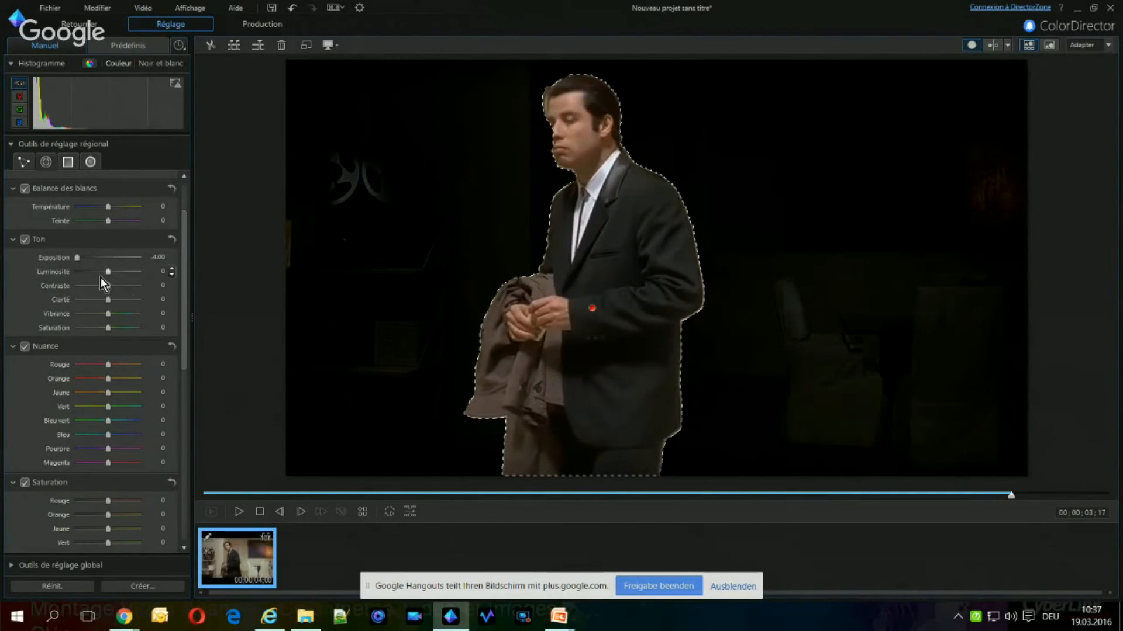
drag(108, 272, 93, 272)
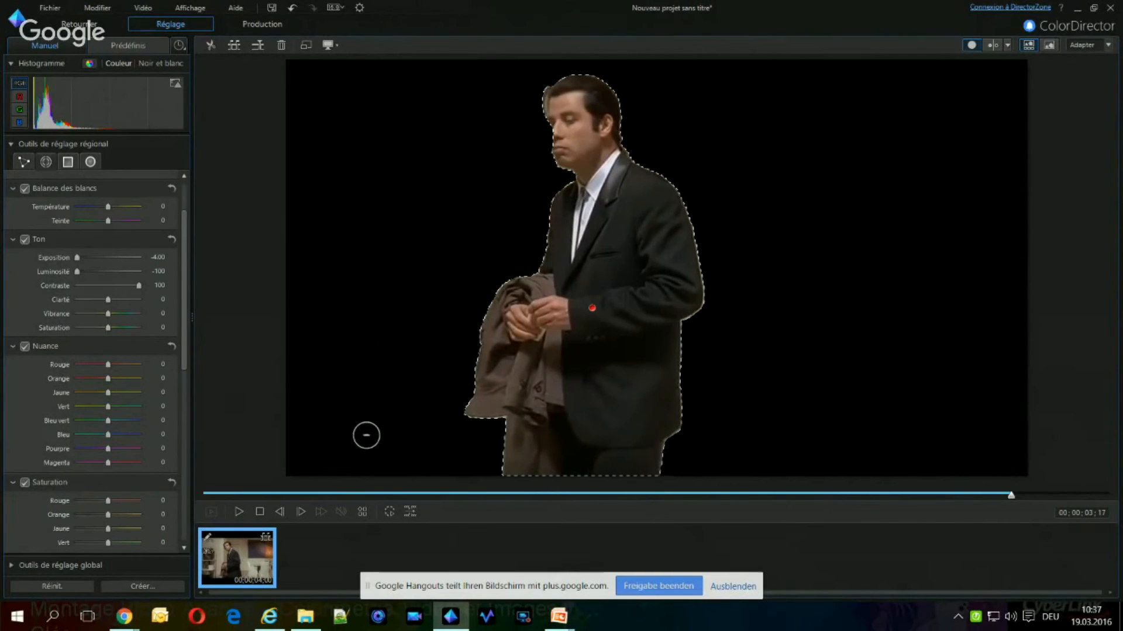
- Replace the masked background's black with green 00FF00 using the colour replacement settings
drag(184, 225, 185, 436)
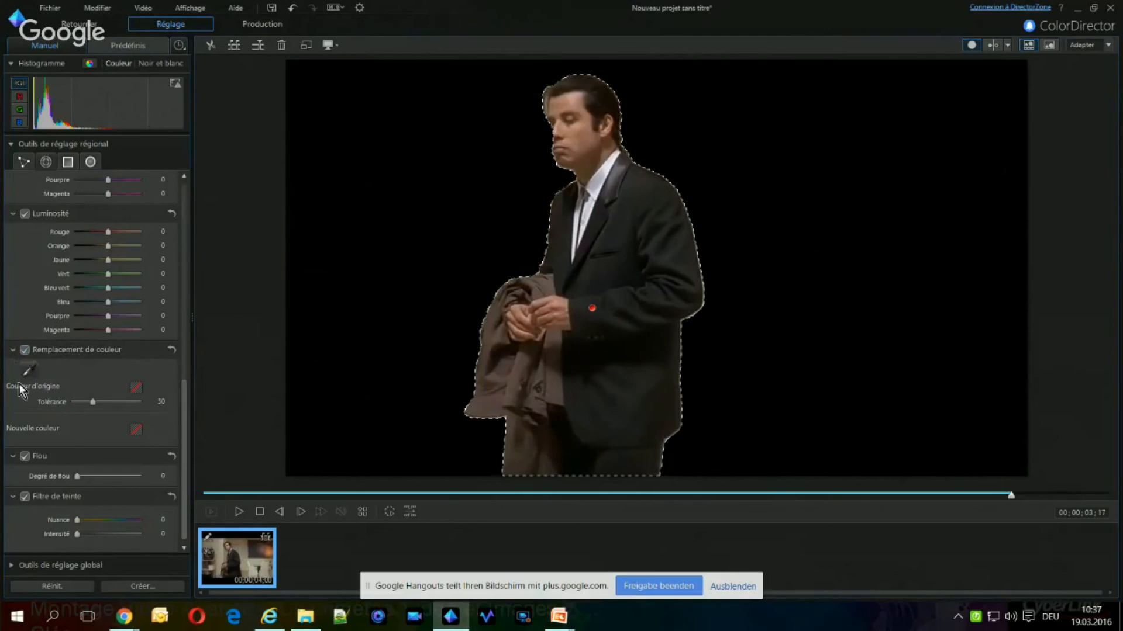
click(29, 370)
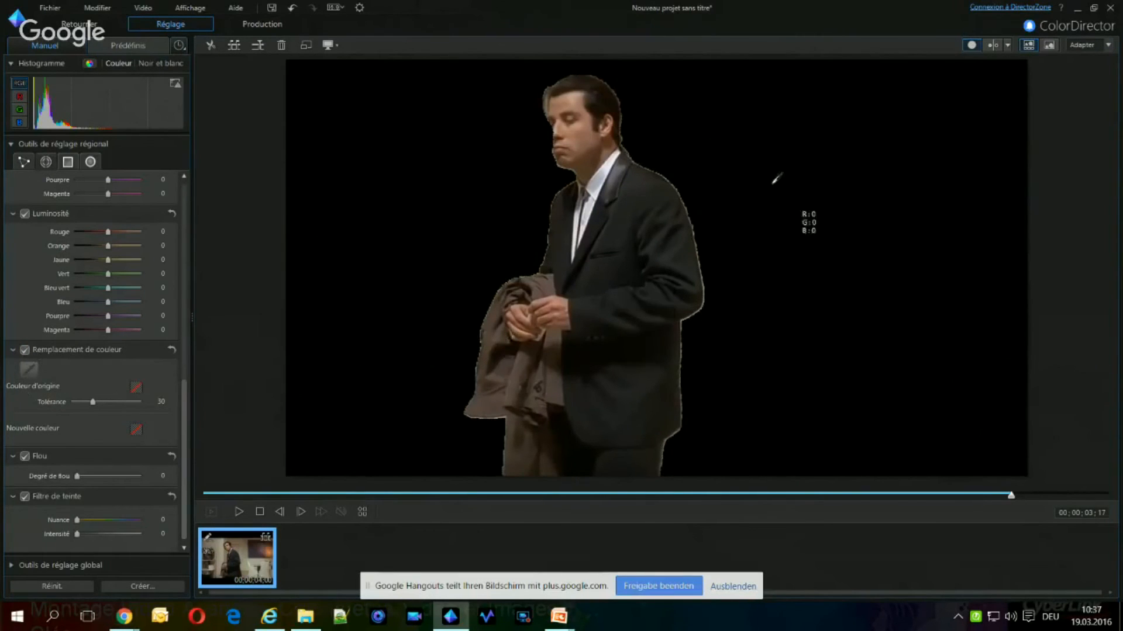
click(592, 308)
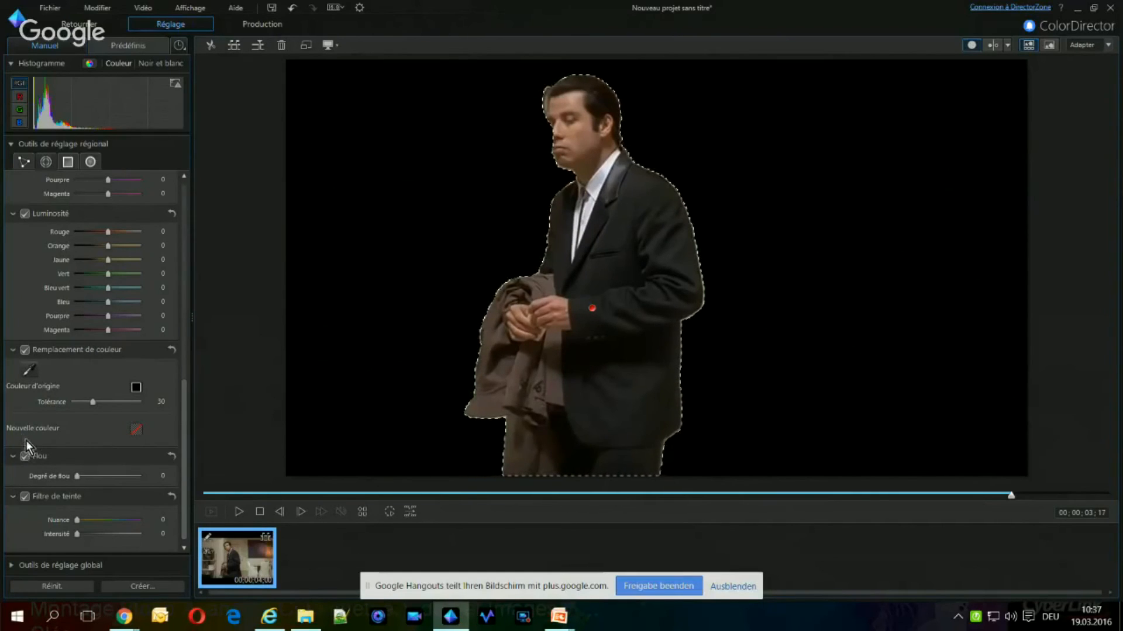
click(137, 429)
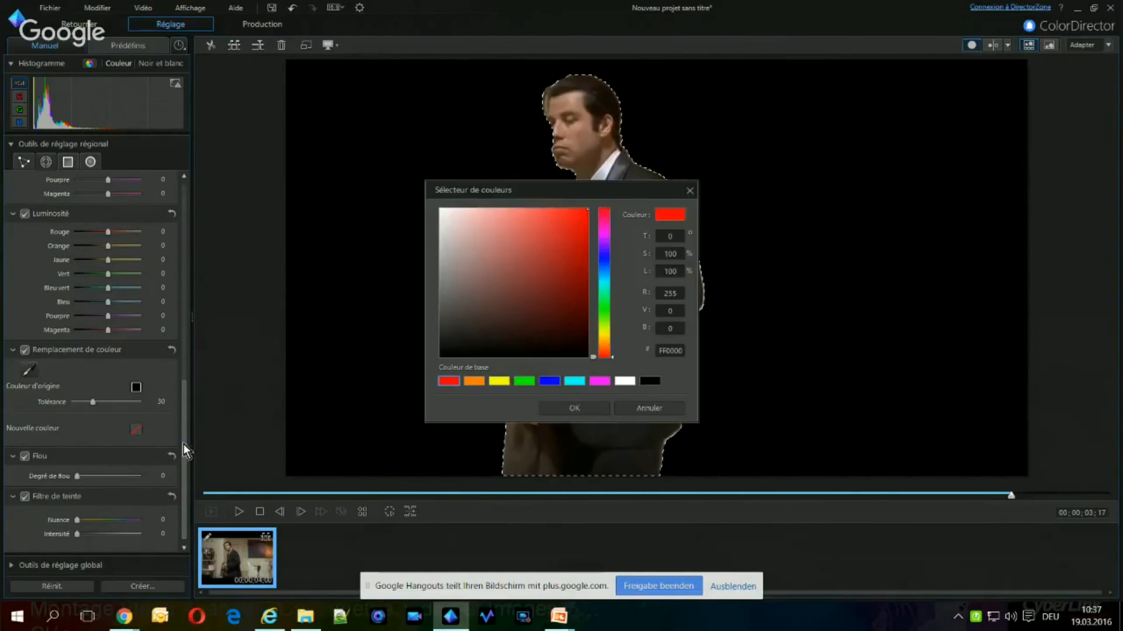
click(522, 381)
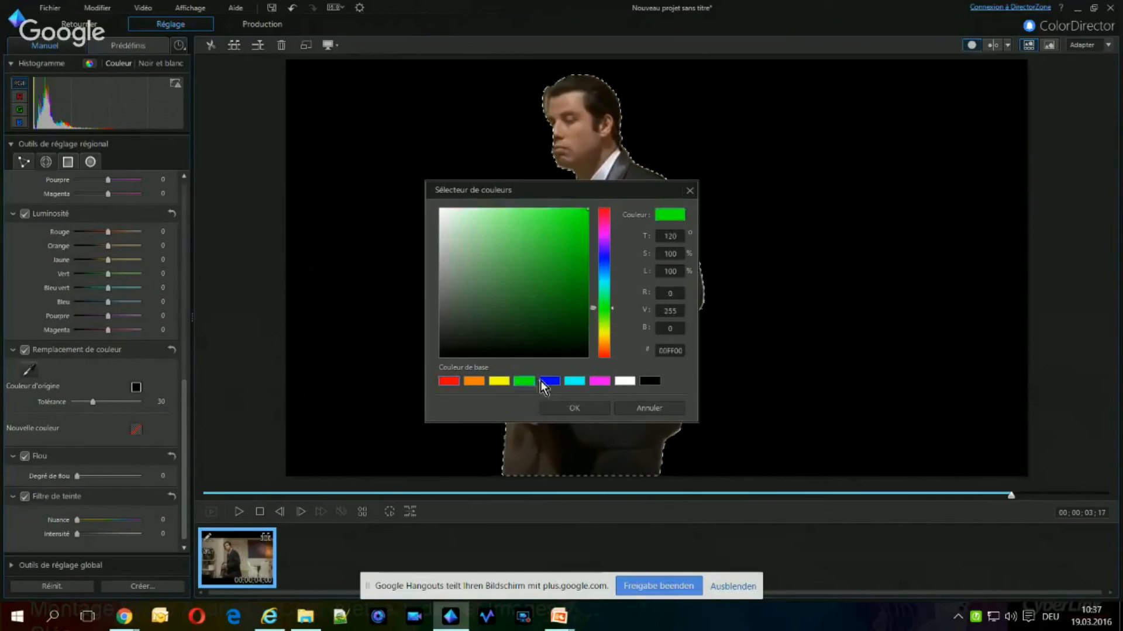
click(595, 411)
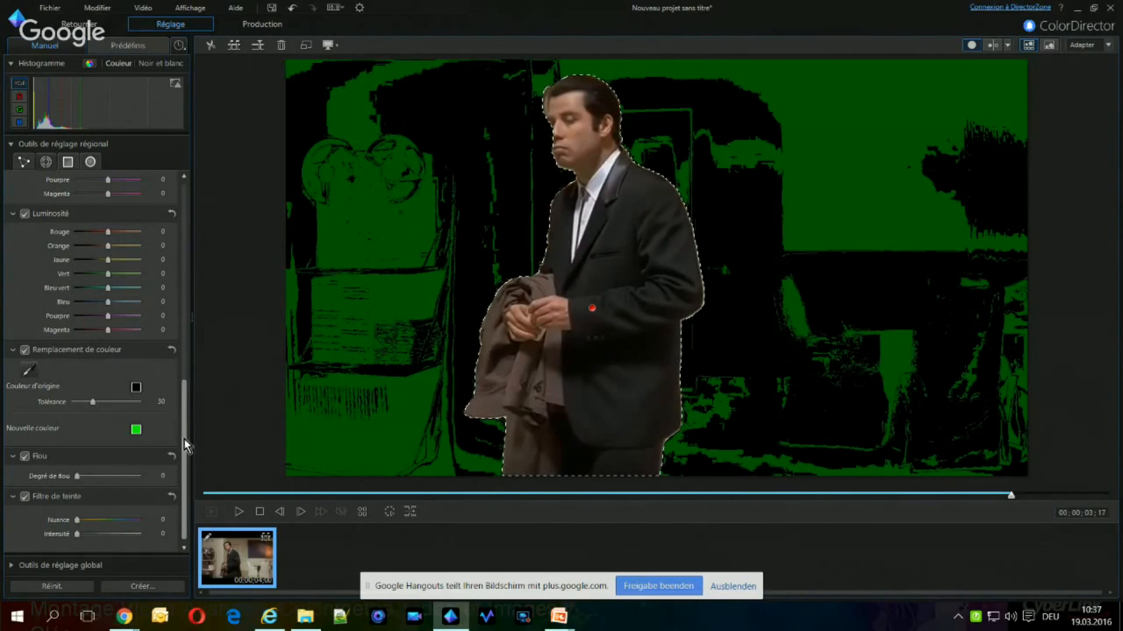
- Set the colour replacement tolerance to 100
scroll(185, 409, up, 2)
drag(186, 424, 186, 424)
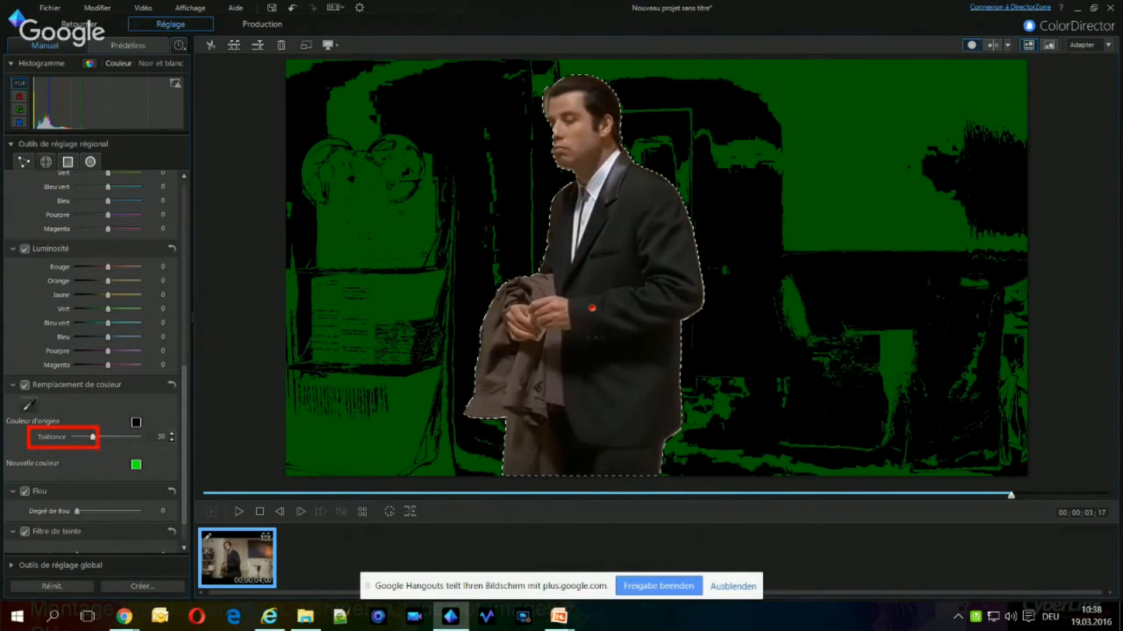
drag(94, 438, 147, 436)
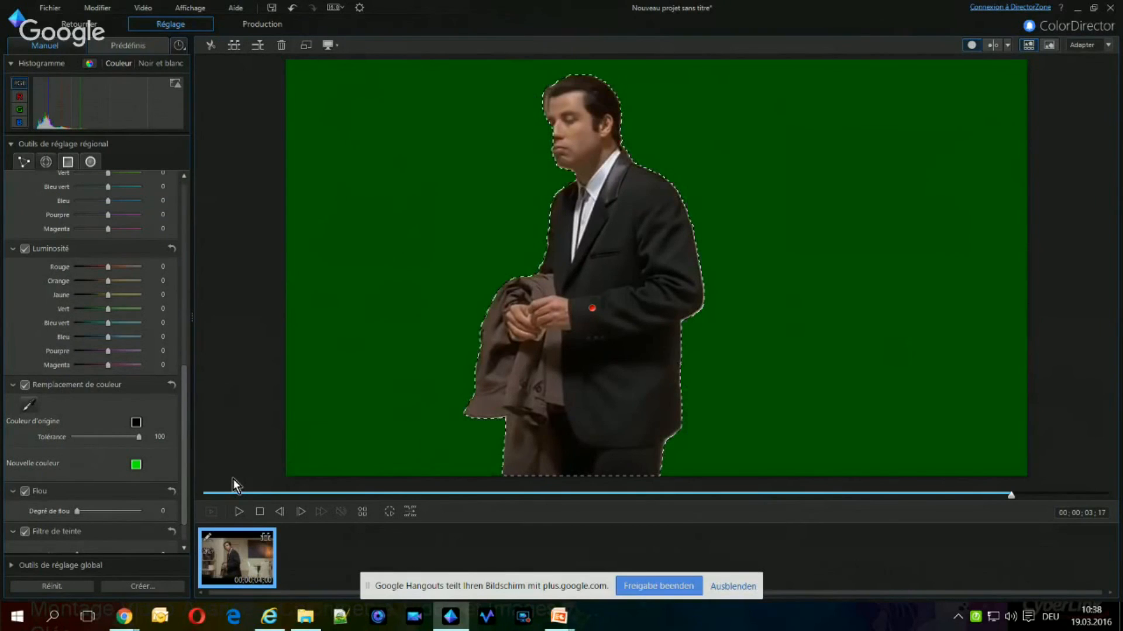